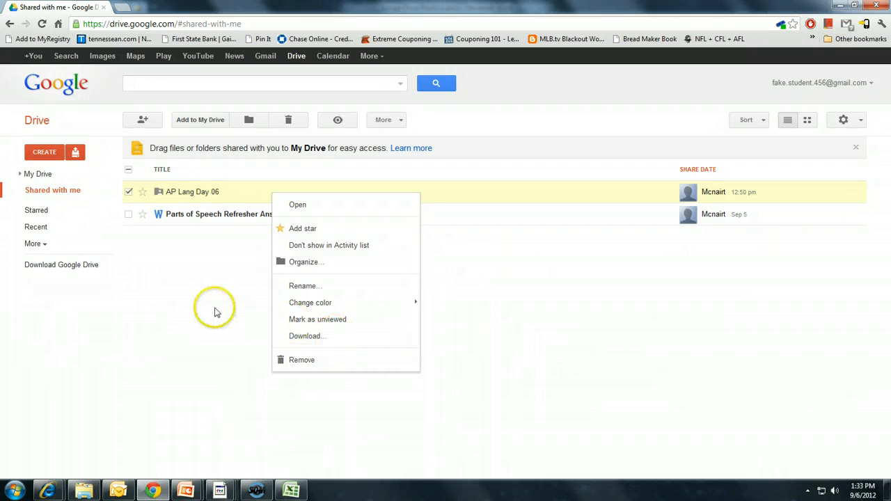
Bring the Google Drive Practice.docx document forward in Word and scroll through it
click(200, 274)
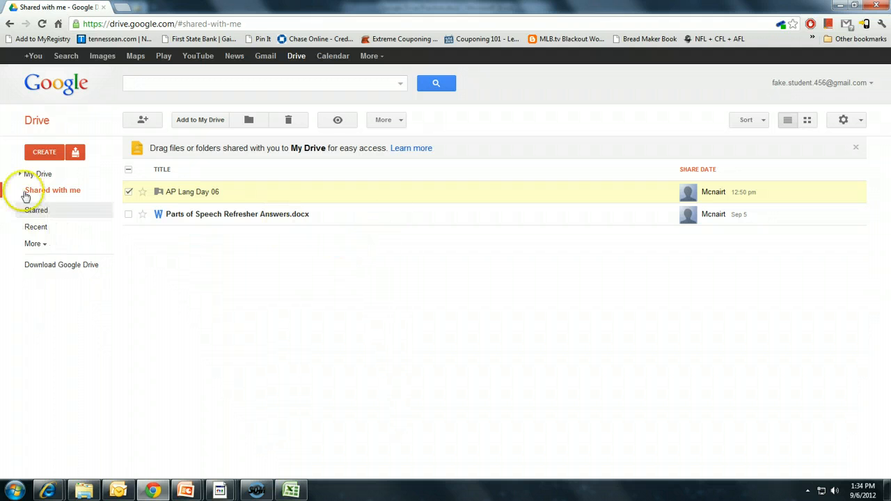
mouse_move(222, 492)
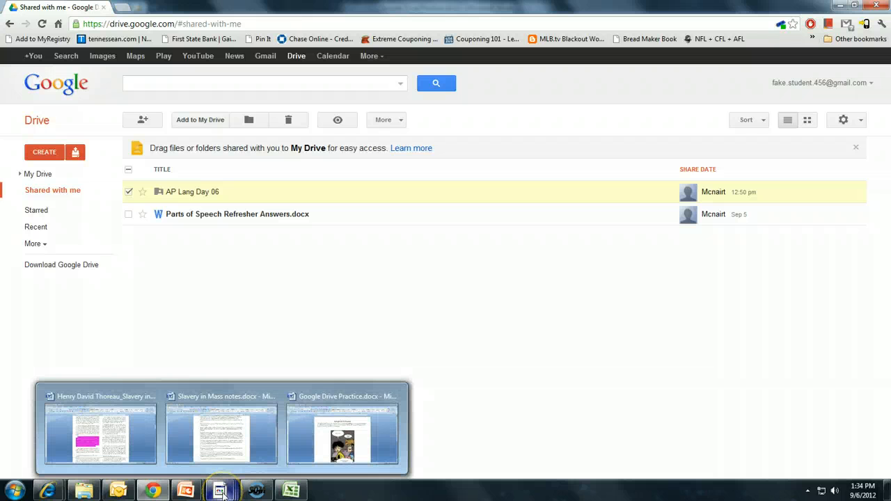
click(336, 448)
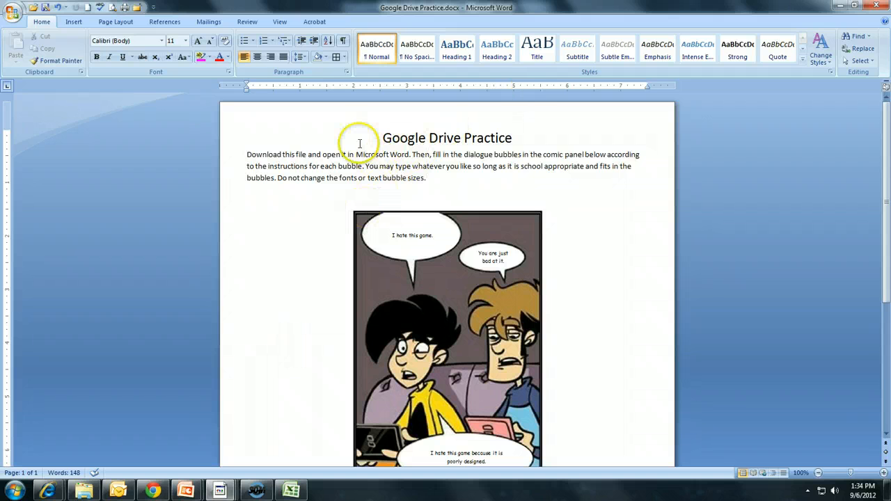
scroll(450, 169, down, 4)
scroll(295, 311, up, 4)
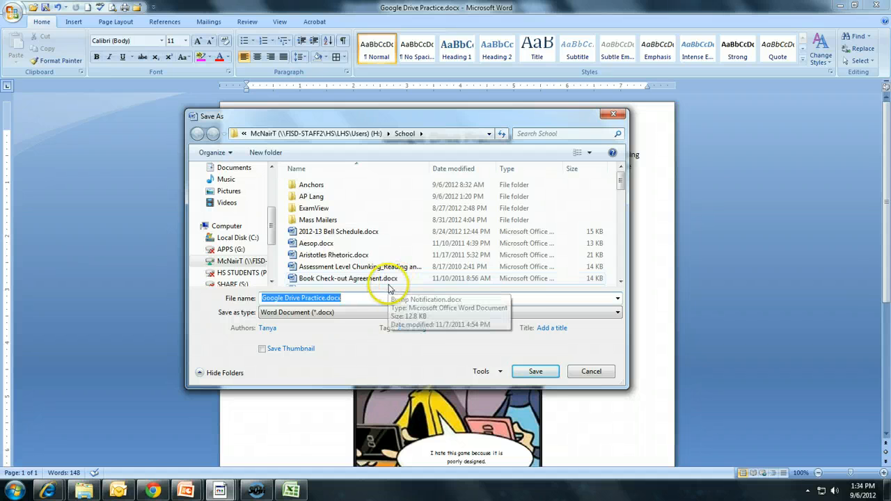
Save Google Drive Practice.docx as Word Document (*.docx), replacing the existing School folder copy
click(346, 314)
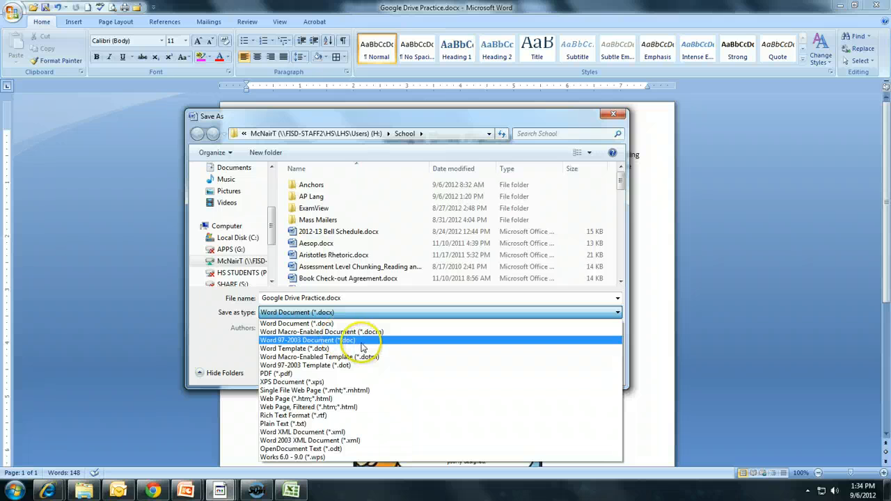
click(338, 324)
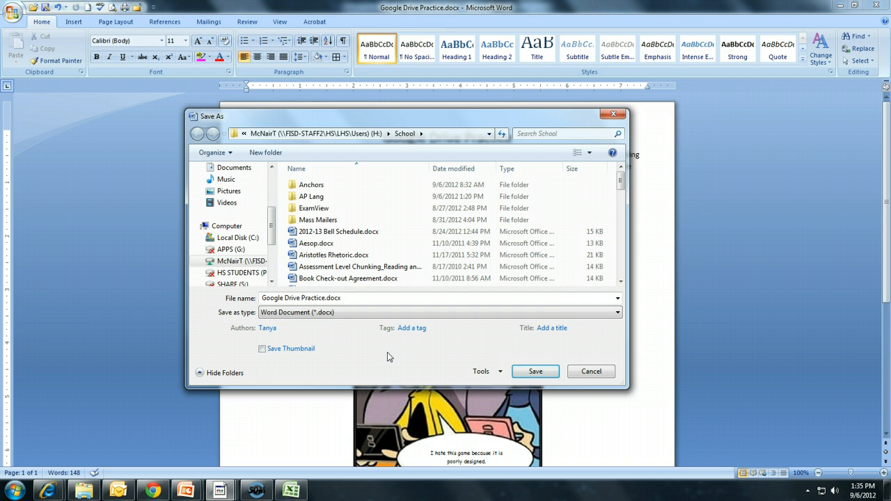
click(329, 313)
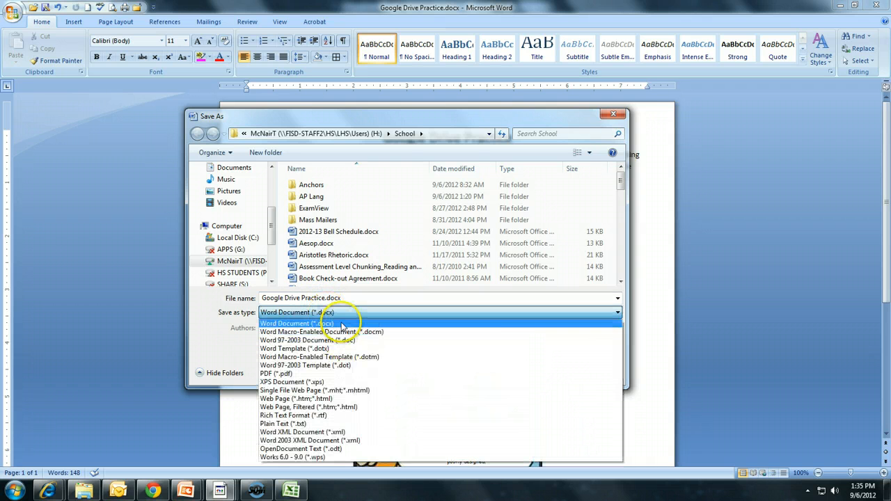
click(343, 324)
click(535, 371)
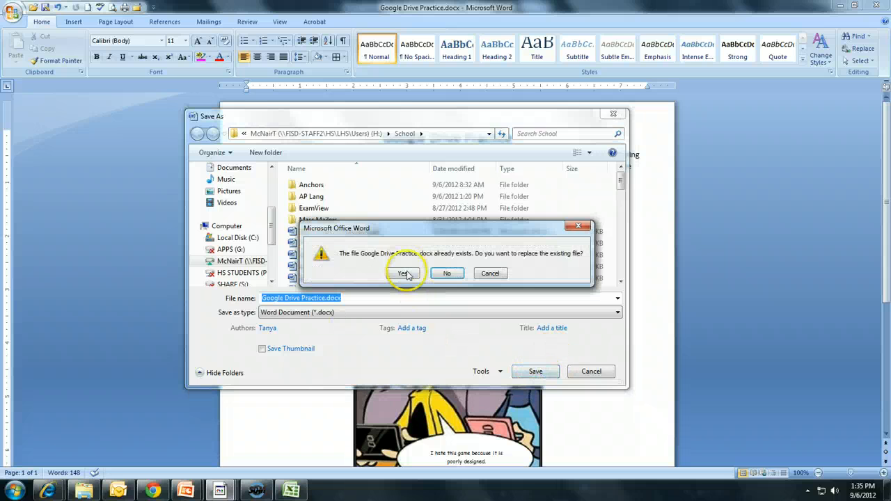
click(404, 272)
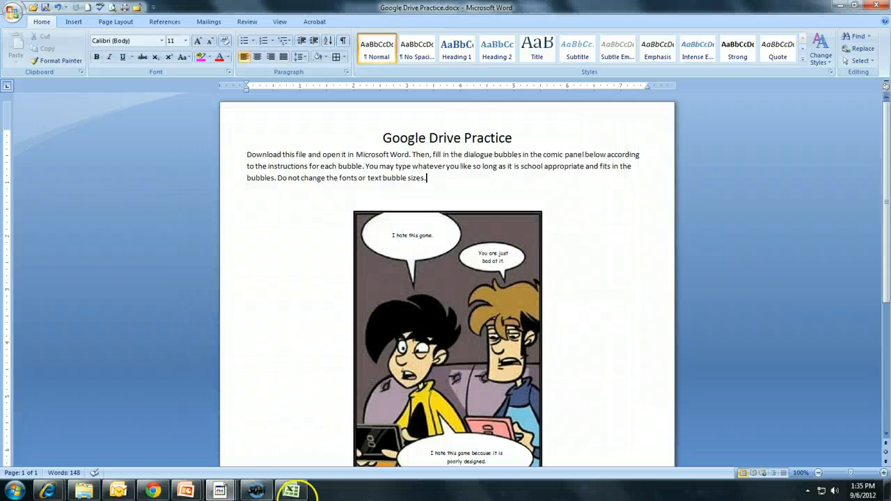
In Chrome's My Drive, pick Google Drive Practice.docx from the School folder to upload as a file
click(153, 492)
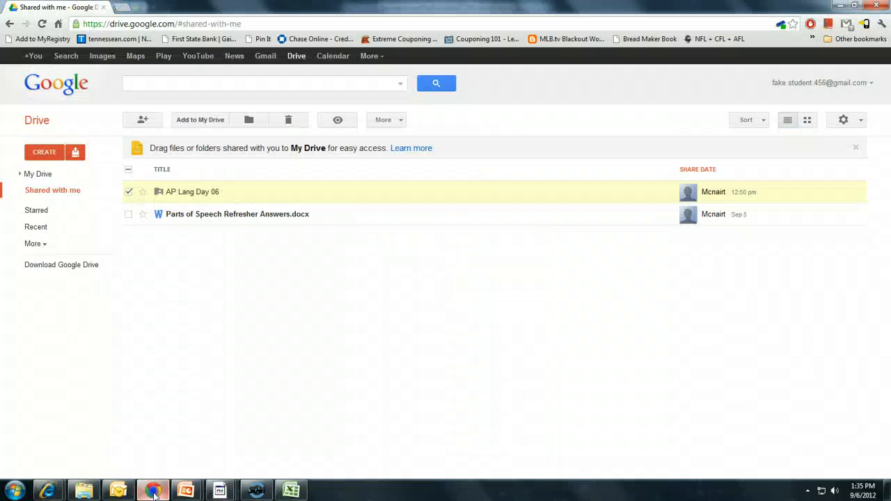
click(39, 174)
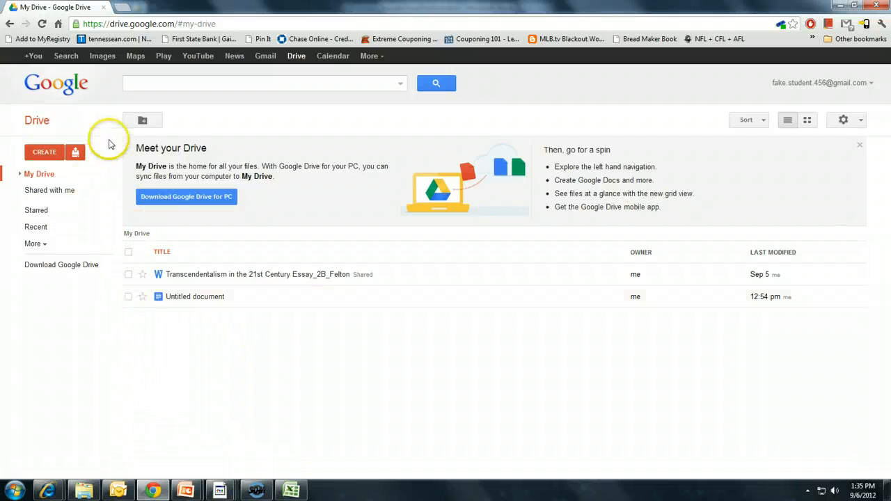
click(76, 154)
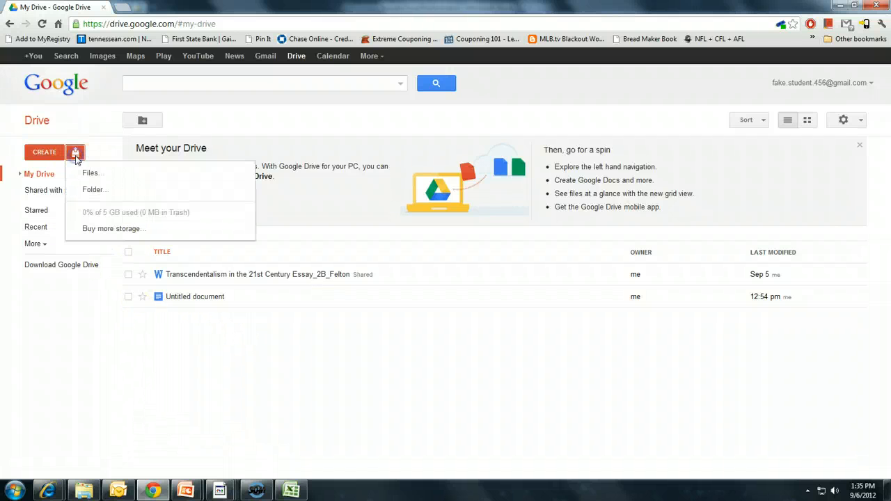
click(113, 175)
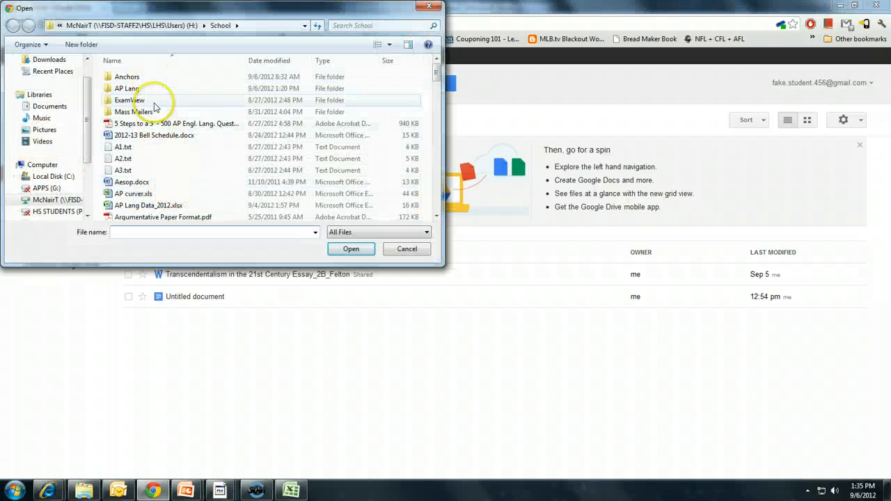
click(165, 159)
scroll(165, 169, down, 4)
scroll(167, 169, down, 8)
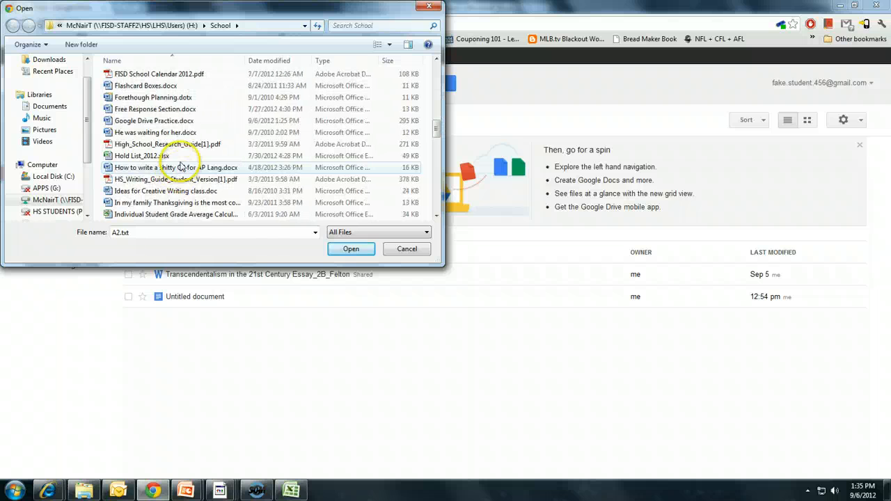
click(163, 121)
click(358, 250)
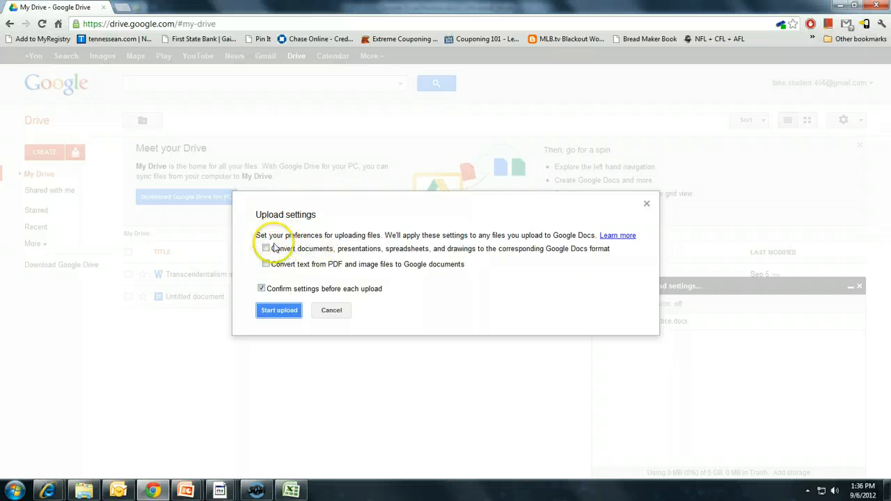
Start uploading Google Drive Practice.docx and dismiss the upload-complete panel
click(278, 311)
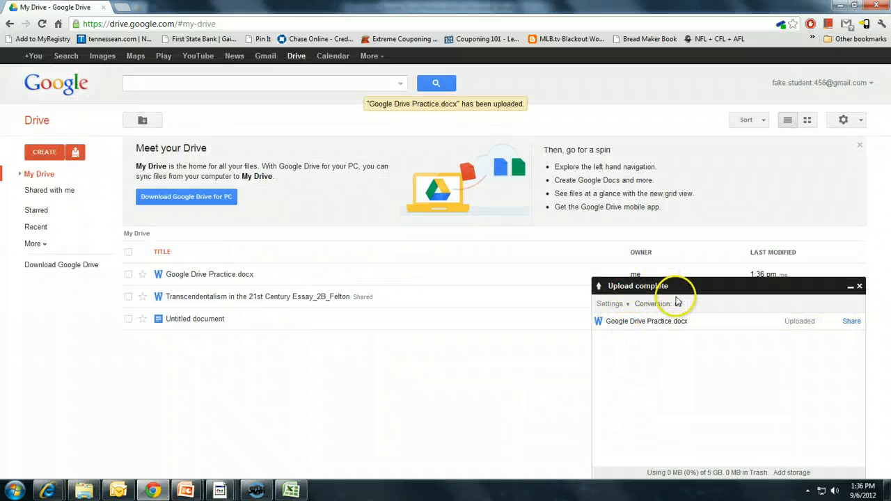
click(860, 286)
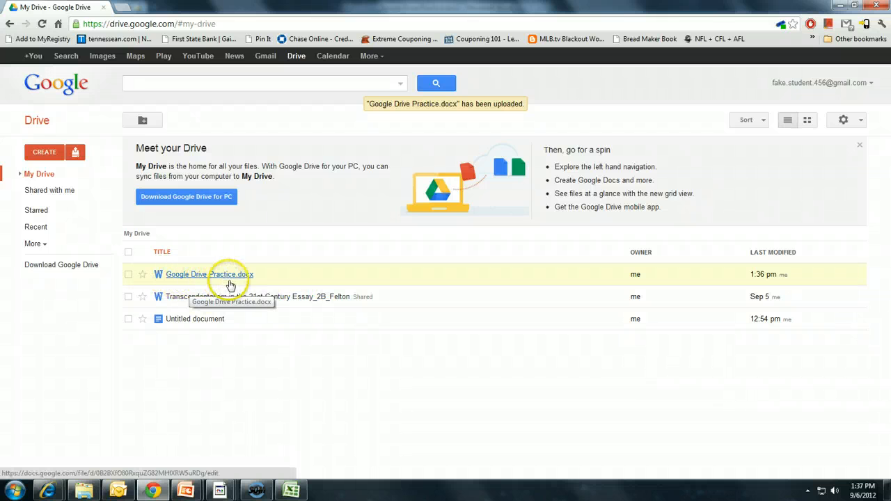
Rename the uploaded file to 'Google Drive Practice_2A_' followed by the student's surname
click(279, 279)
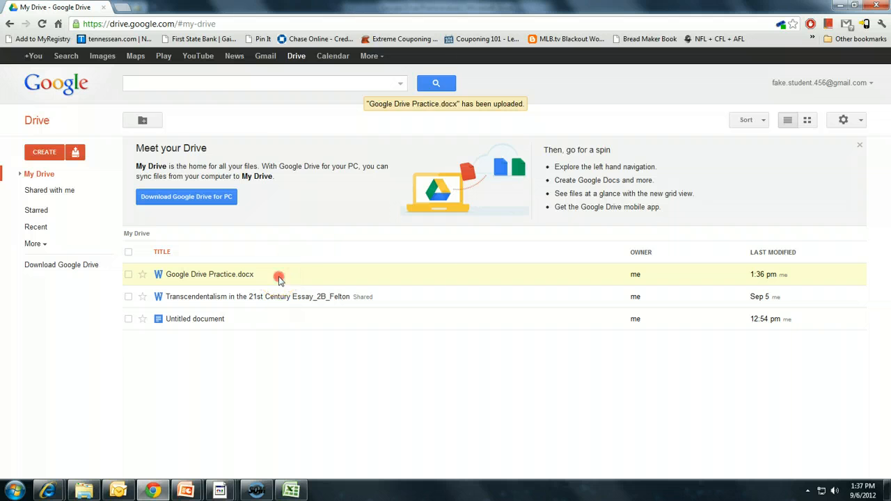
right_click(279, 279)
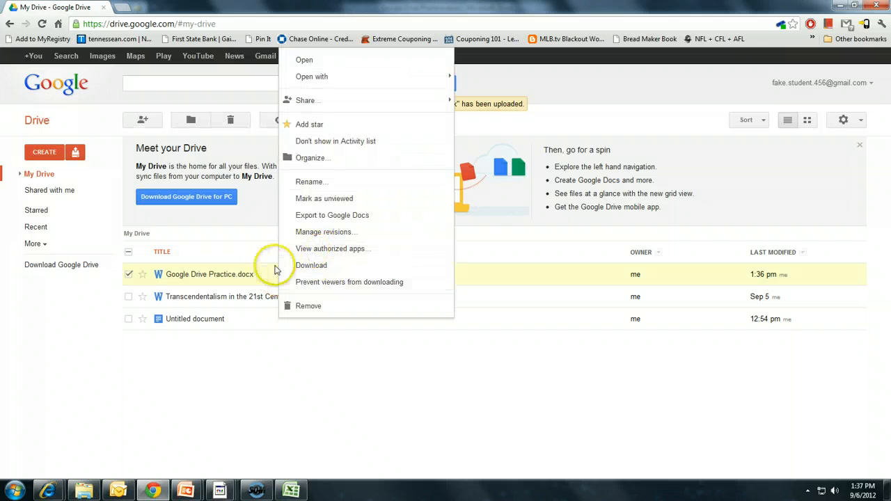
click(323, 186)
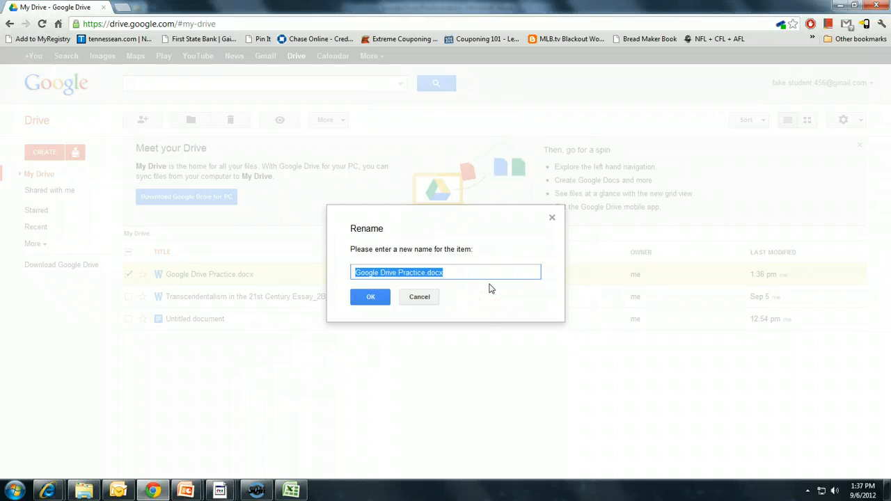
click(450, 274)
click(450, 275)
click(425, 272)
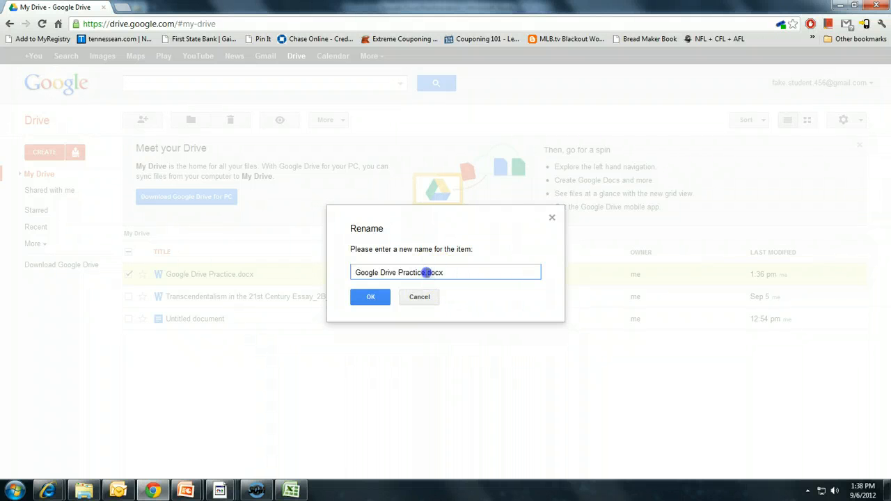
drag(425, 273, 456, 268)
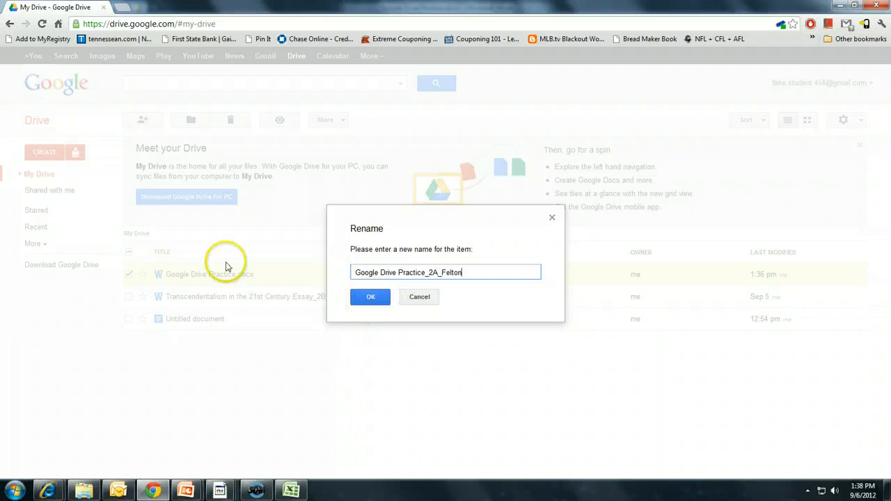
click(373, 300)
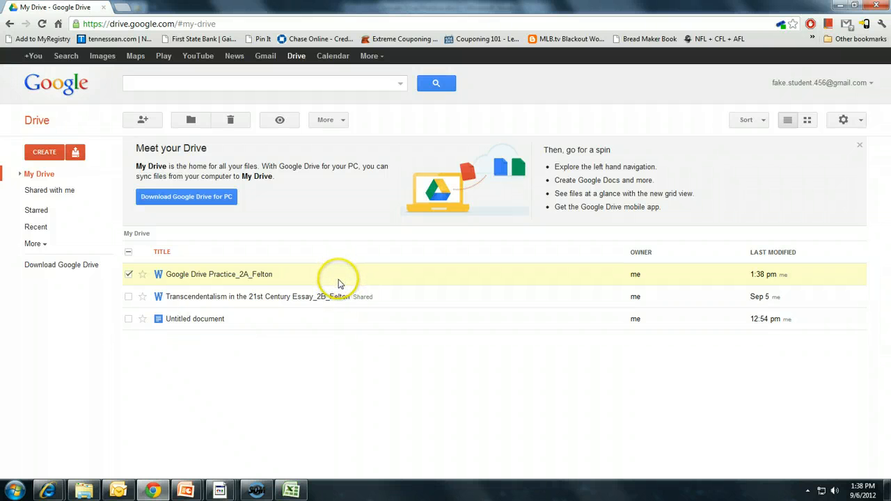
Open the file's sharing settings and enter the teacher's e-mail address under Add people
right_click(297, 279)
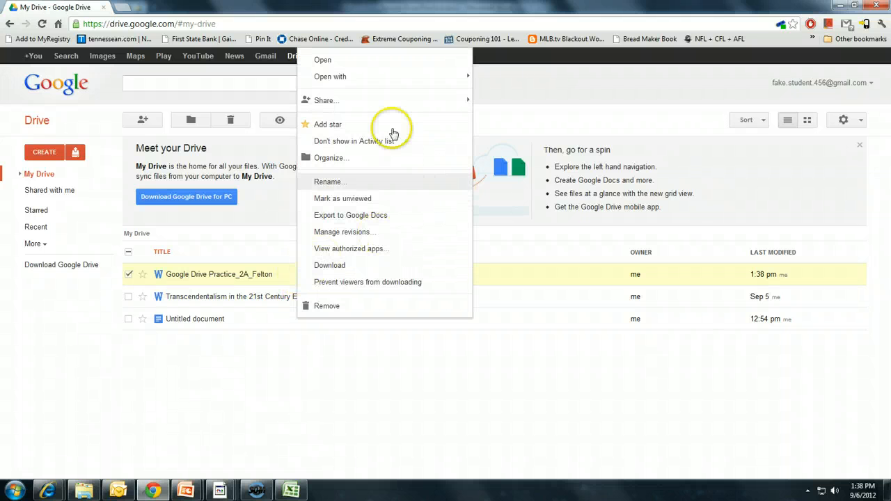
mouse_move(352, 108)
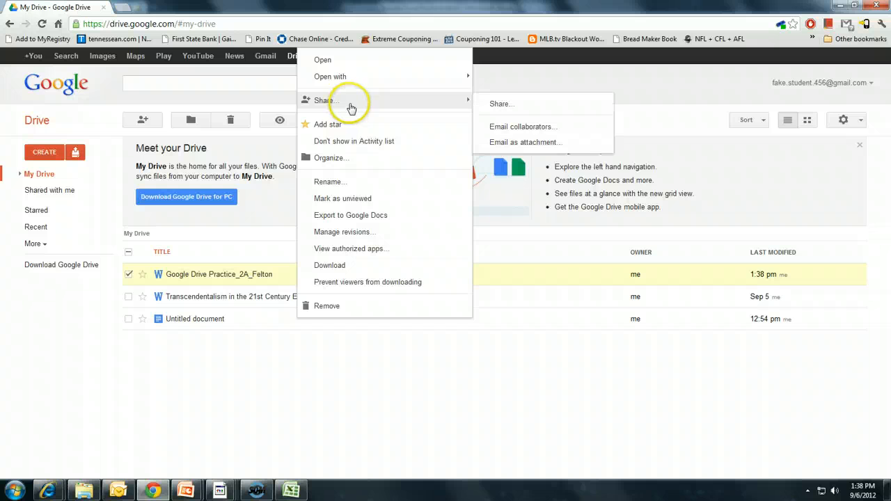
click(527, 112)
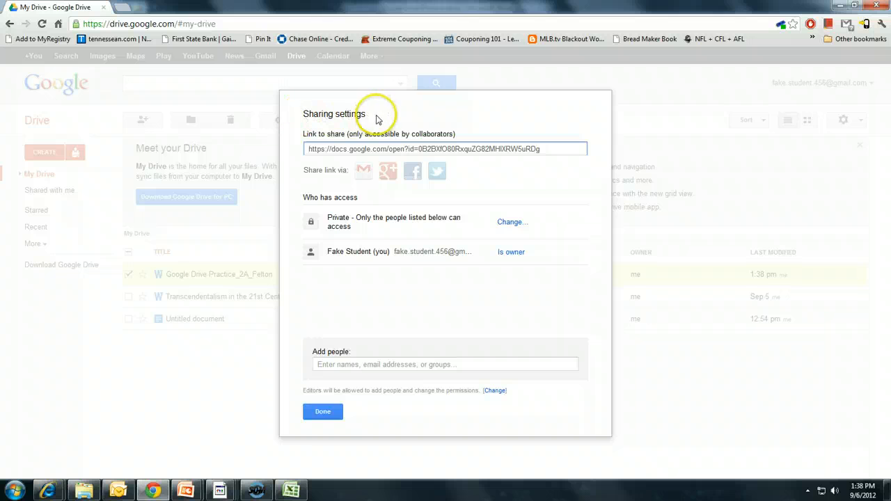
click(334, 363)
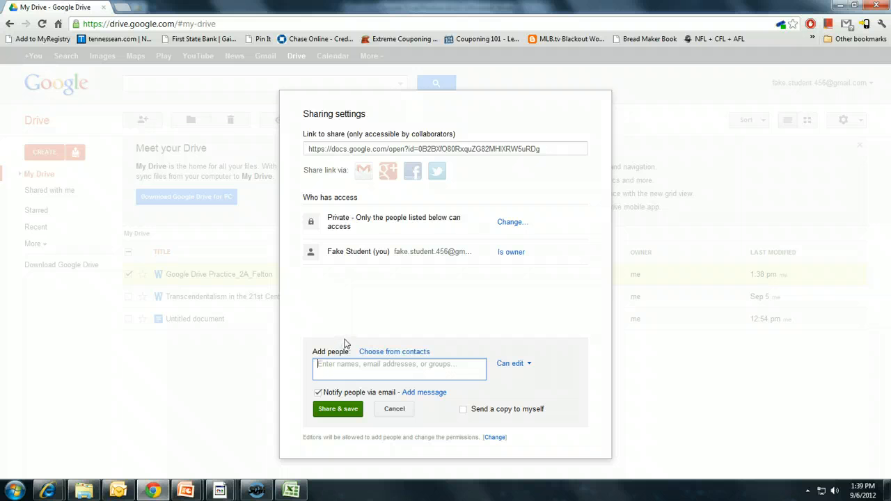
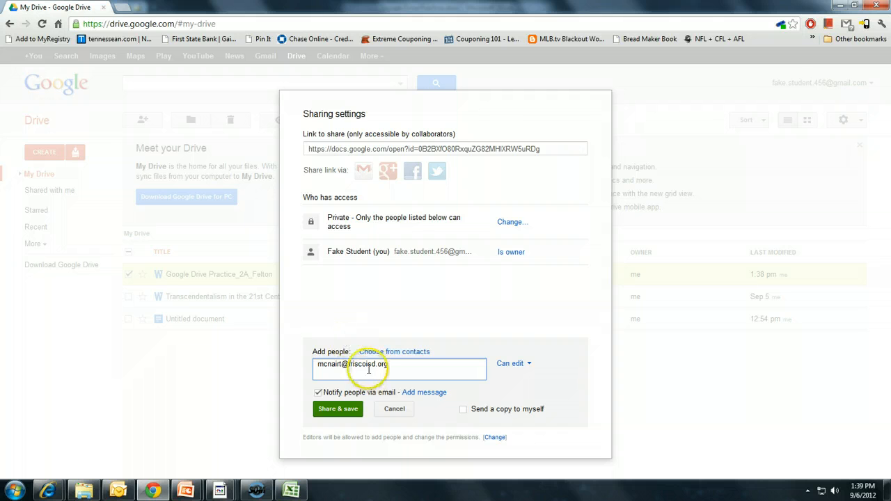
Give the teacher Can view access and share the file
click(515, 365)
click(526, 411)
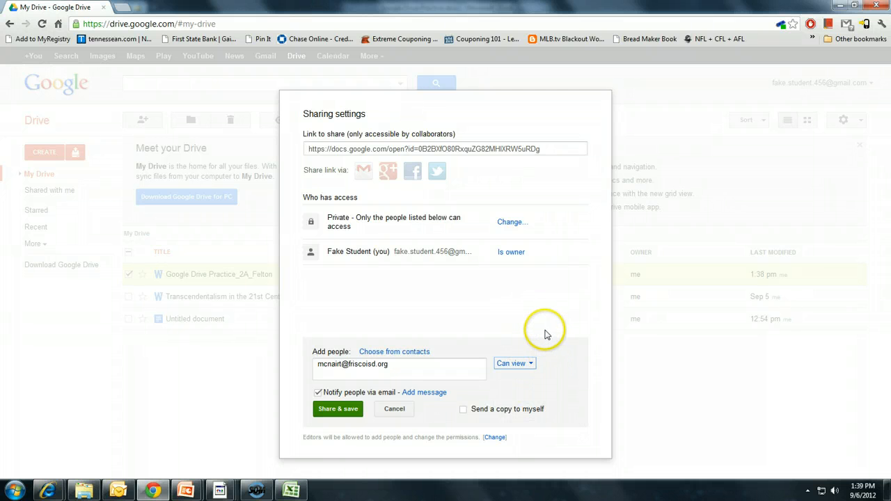
click(514, 364)
click(522, 380)
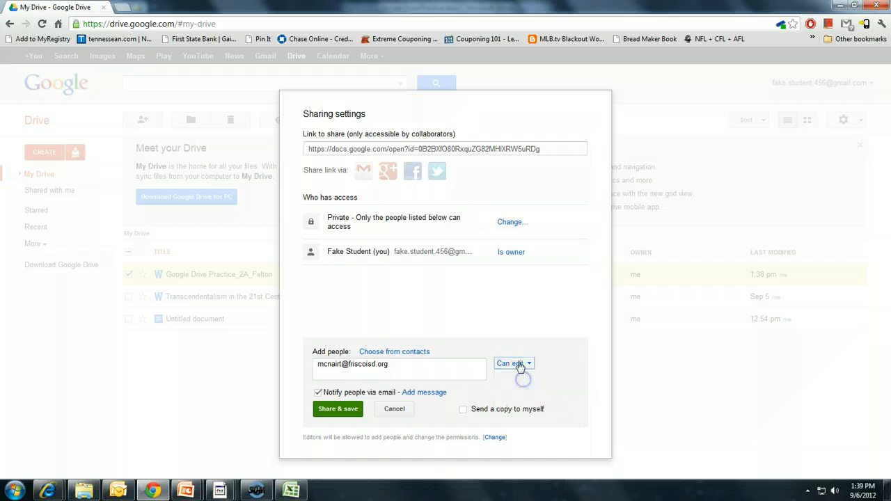
click(518, 364)
click(522, 411)
click(336, 409)
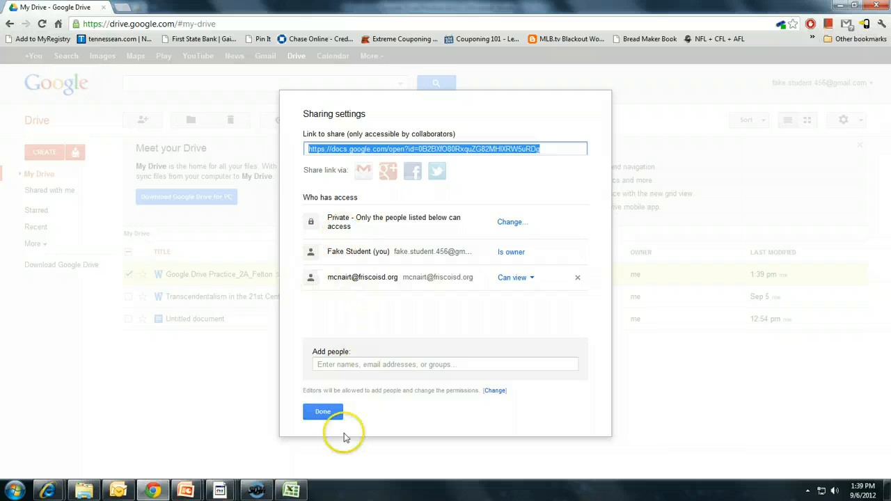
Click Done to close the Sharing settings dialog
click(320, 416)
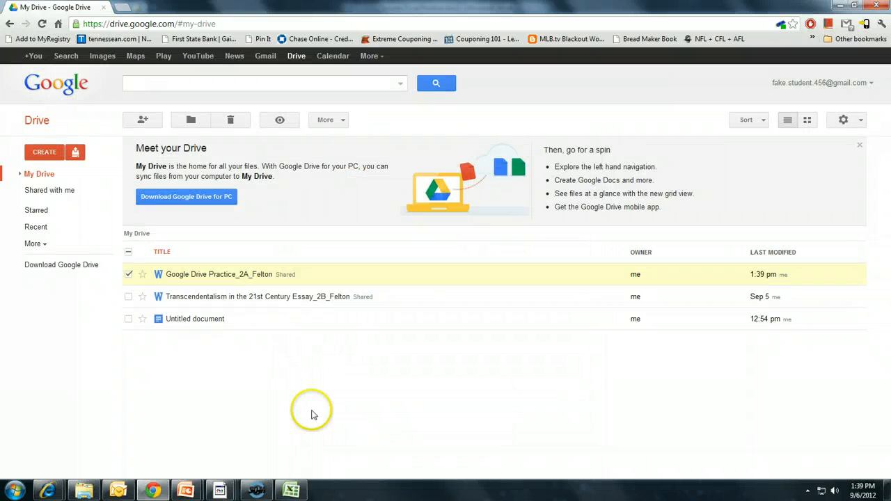